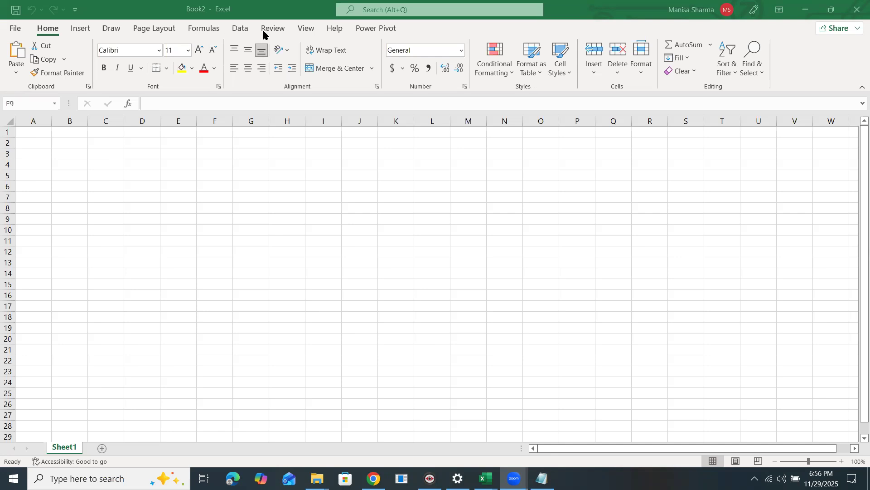
Switch to the blank Book2 workbook from the taskbar.
click(245, 29)
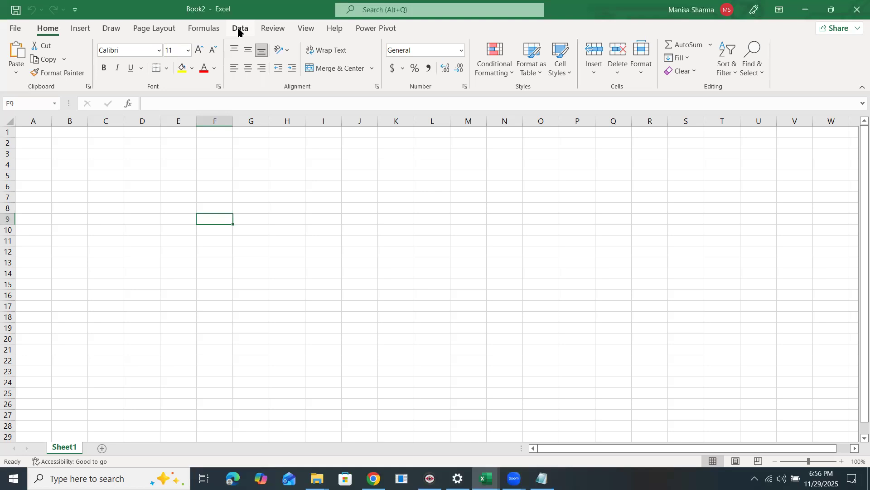
Show the Data > Get Data > From File import sources, then bring the Sales Data text file forward.
click(238, 30)
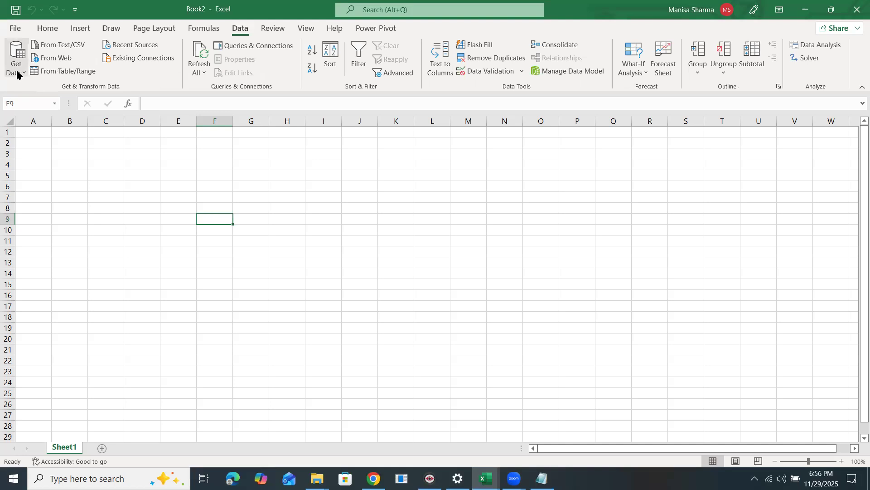
click(17, 73)
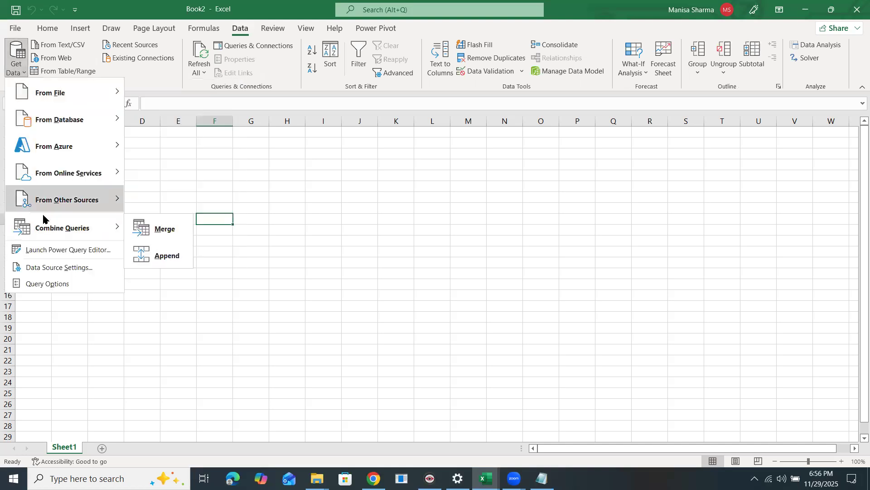
mouse_move(63, 91)
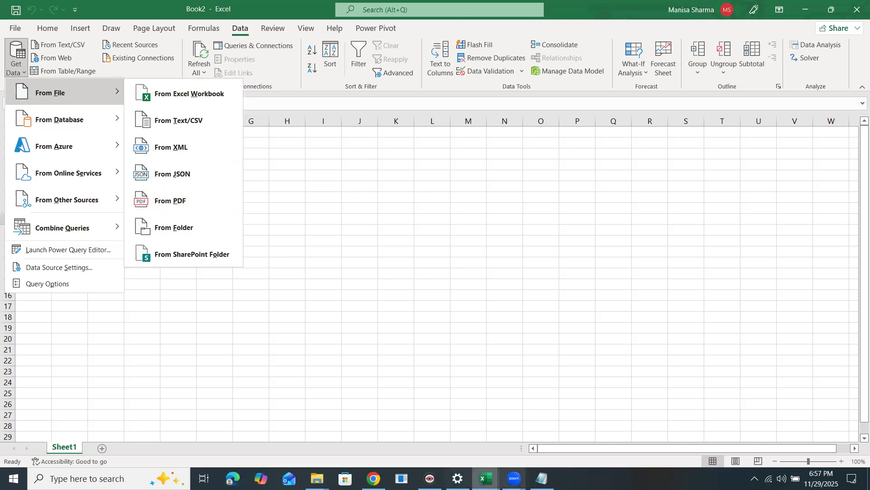
click(542, 478)
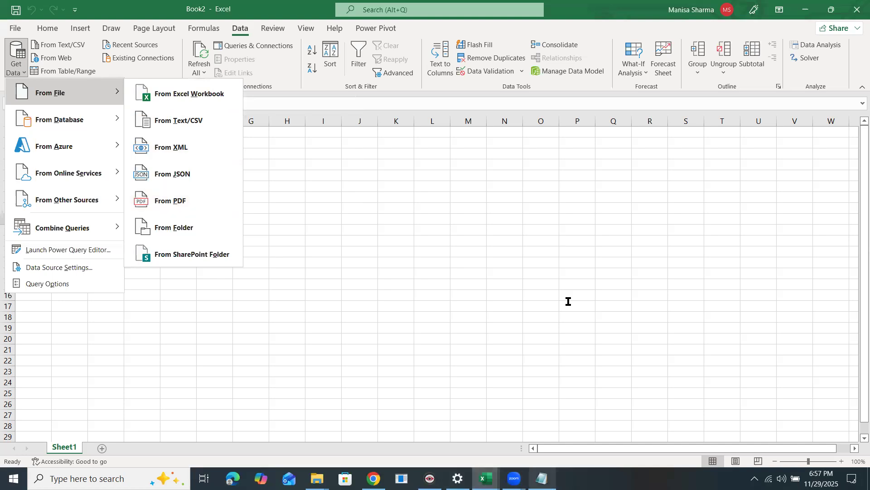
Move and enlarge the Sales Data Notepad window so whole lines are visible.
drag(605, 226, 253, 125)
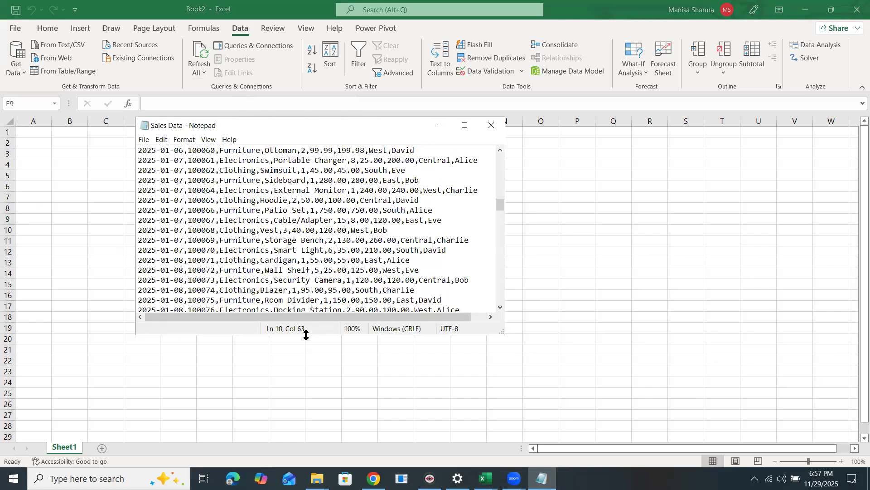
drag(306, 336, 306, 428)
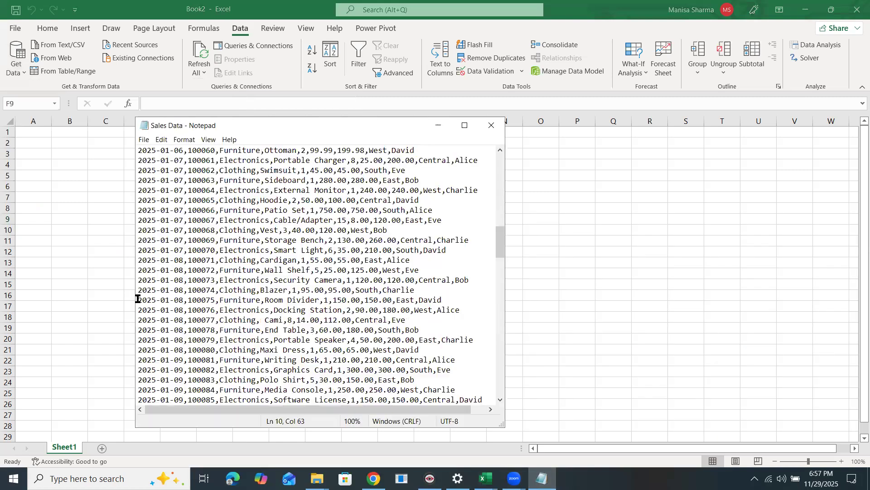
drag(134, 293, 48, 281)
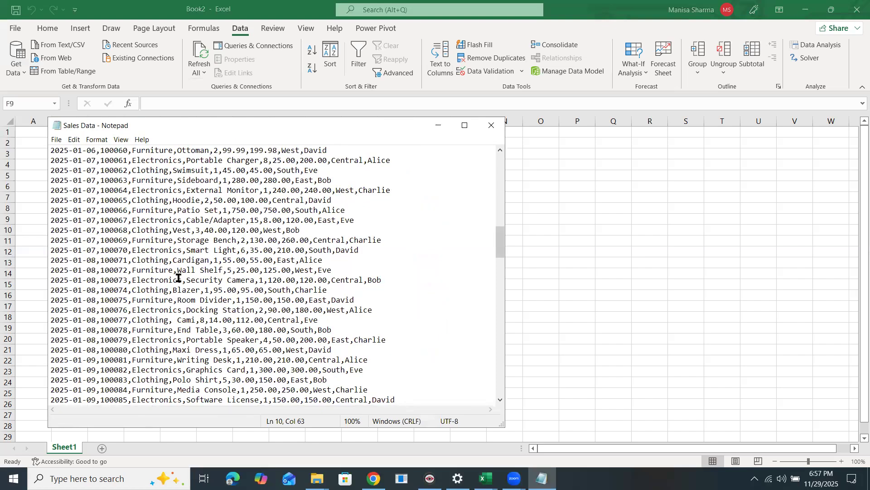
Select and copy all the Sales Data text, then return to the Excel worksheet.
scroll(175, 276, down, 10)
click(174, 310)
key(ctrl+a)
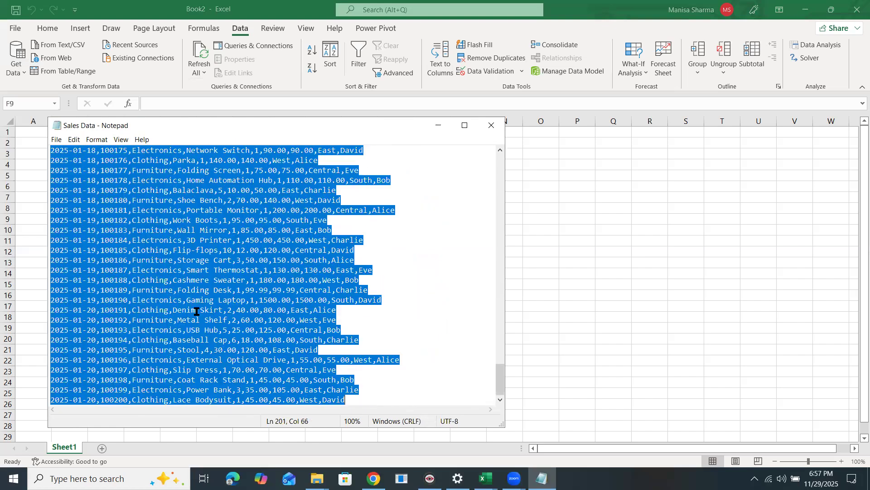
click(18, 131)
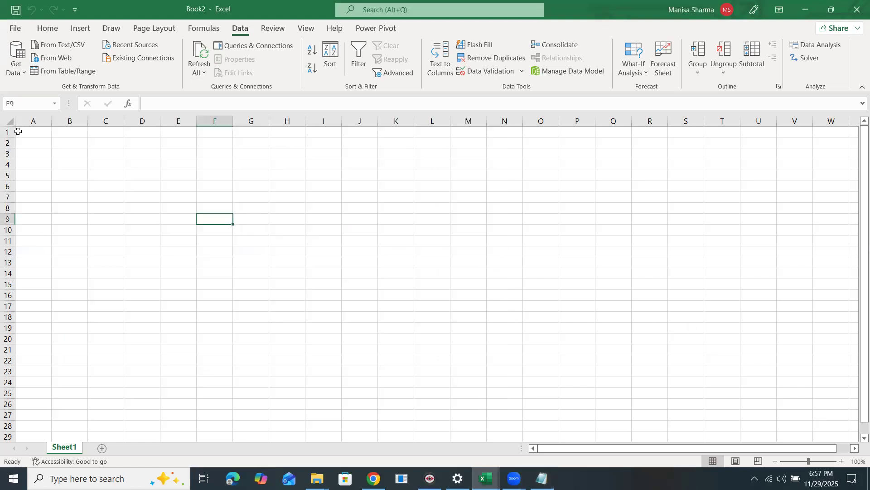
key(ctrl+Home)
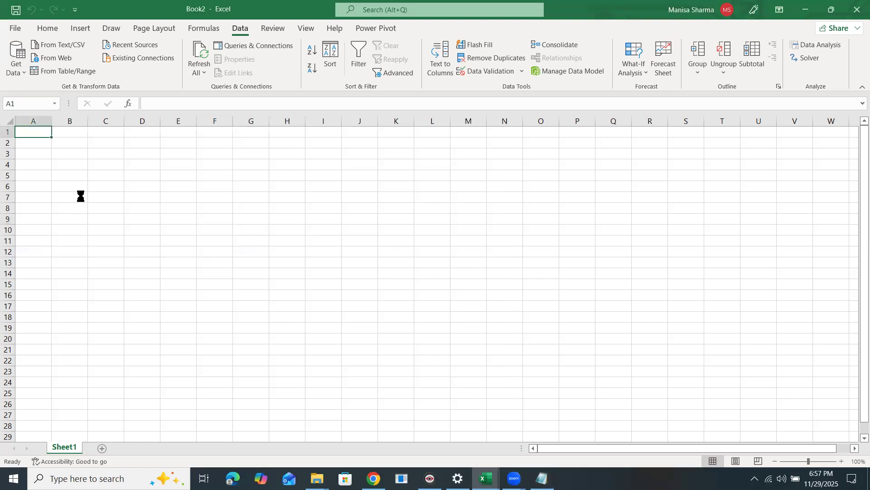
key(ctrl+v)
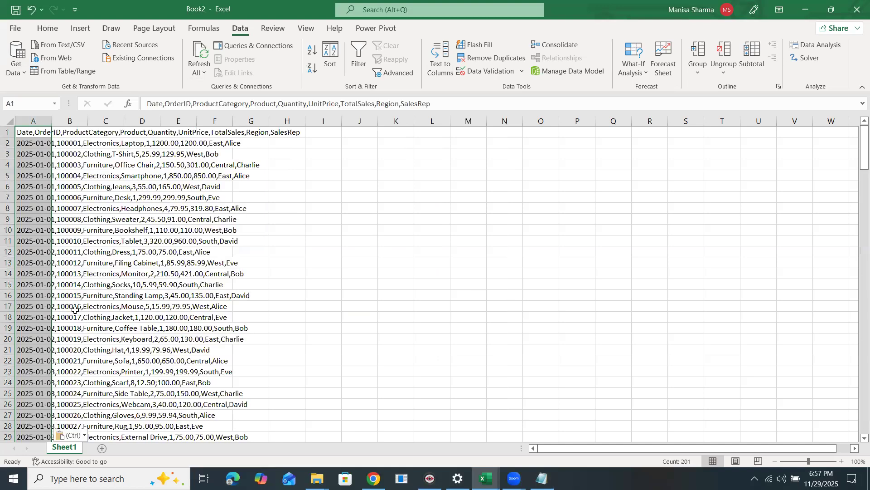
scroll(73, 308, down, 12)
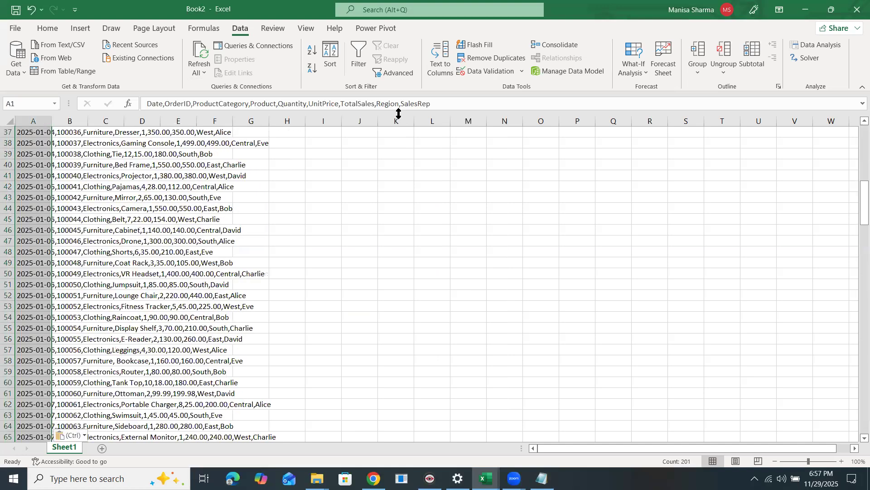
click(442, 68)
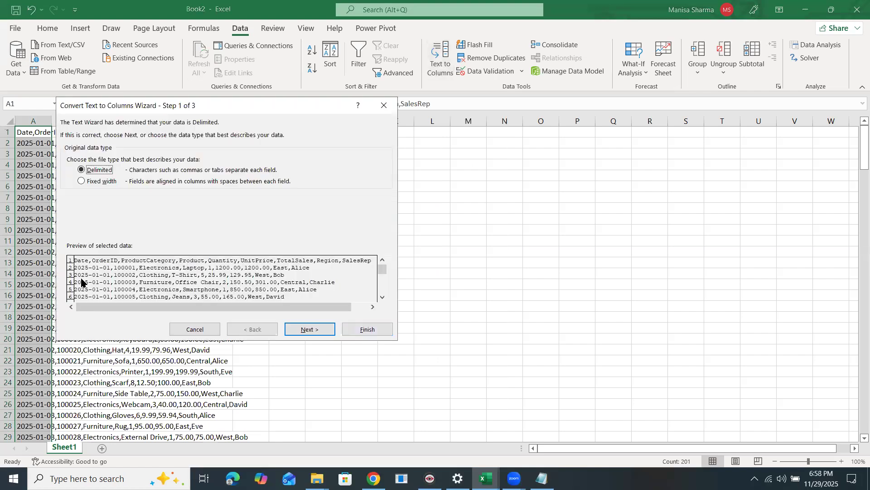
click(368, 330)
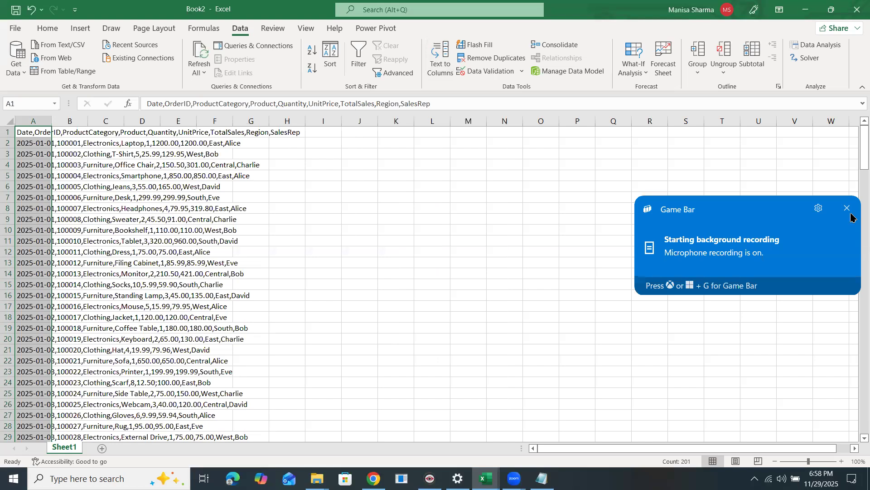
click(848, 209)
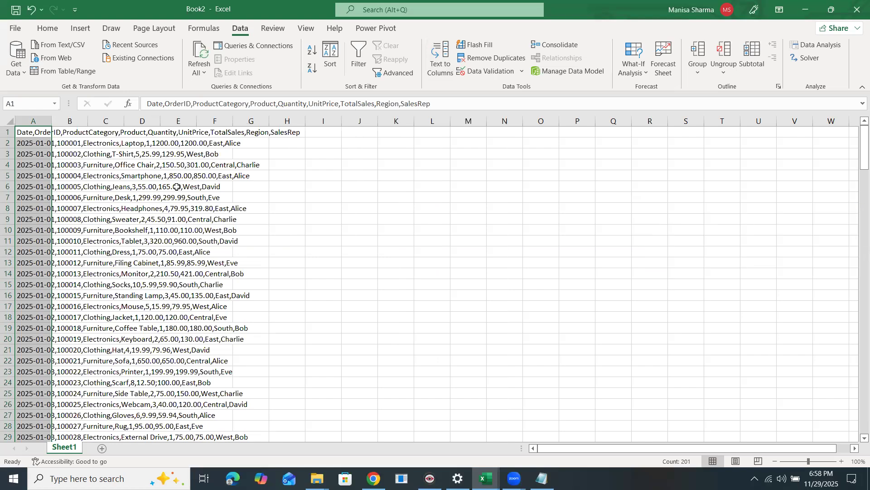
key(ctrl+a)
key(Delete)
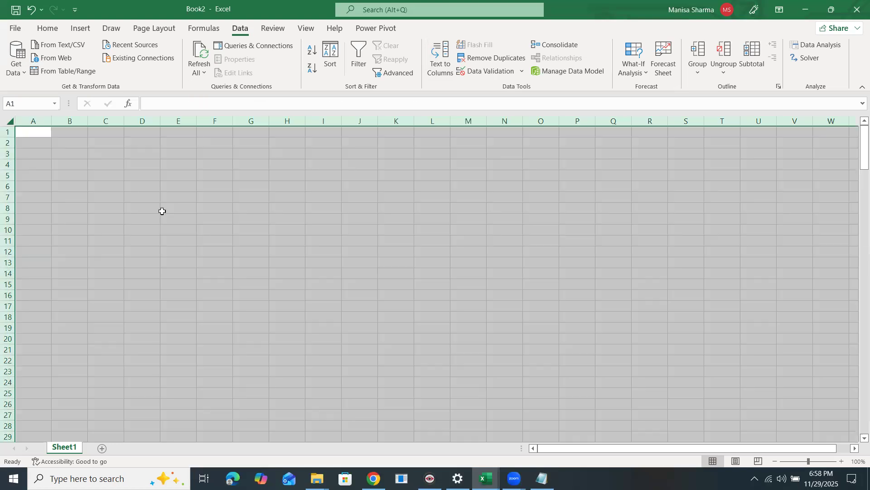
With cell D11 active, start a From Text/CSV import of Sales Data.txt.
click(148, 239)
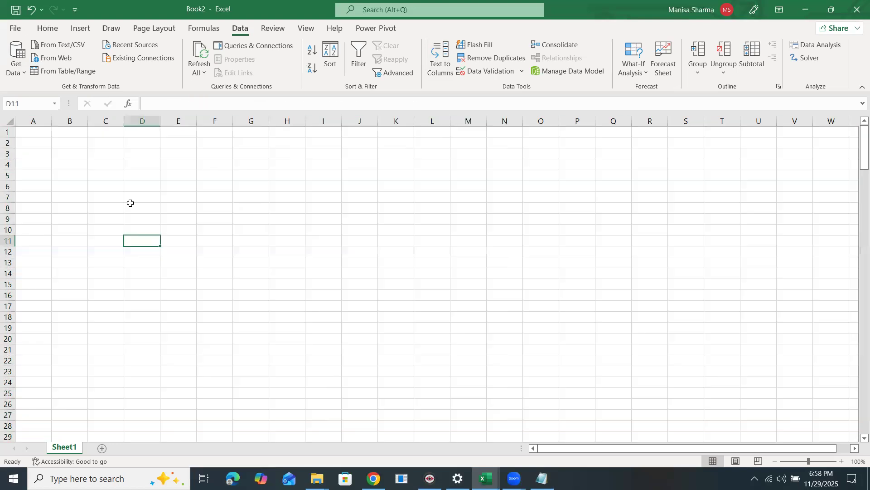
click(55, 48)
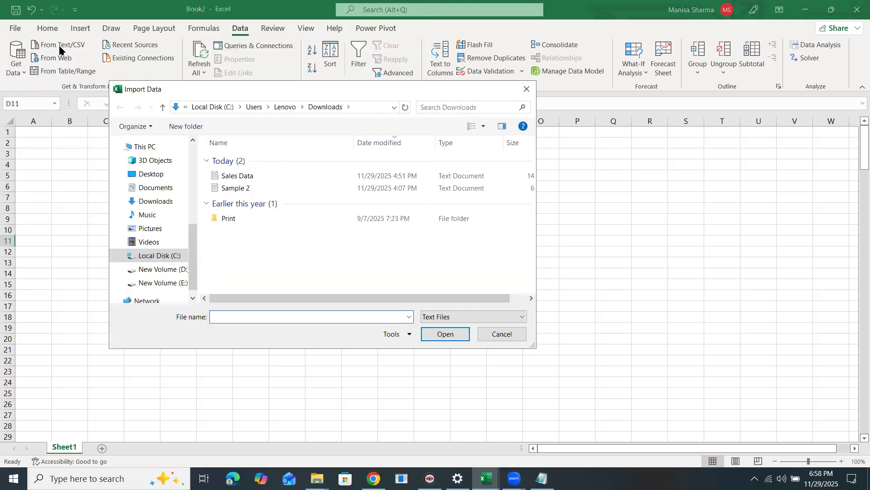
double_click(238, 179)
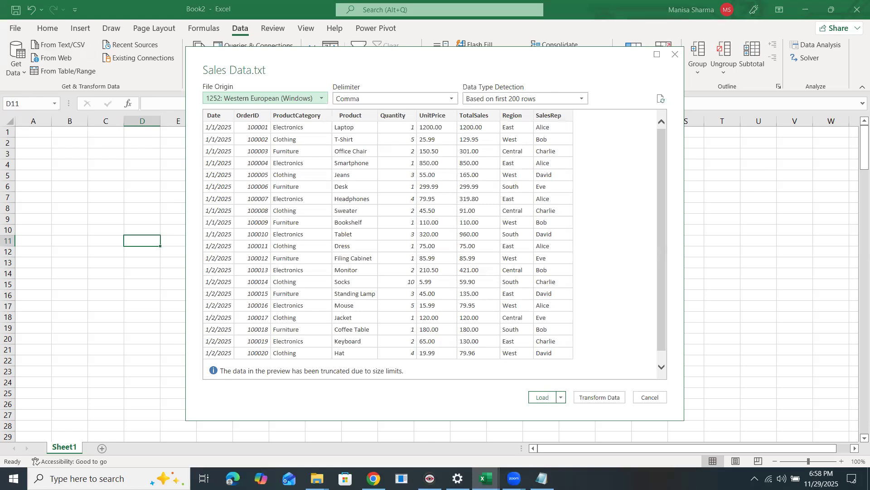
Check the raw Sales Data text in Notepad against the preview, ending with Notepad in front.
click(541, 478)
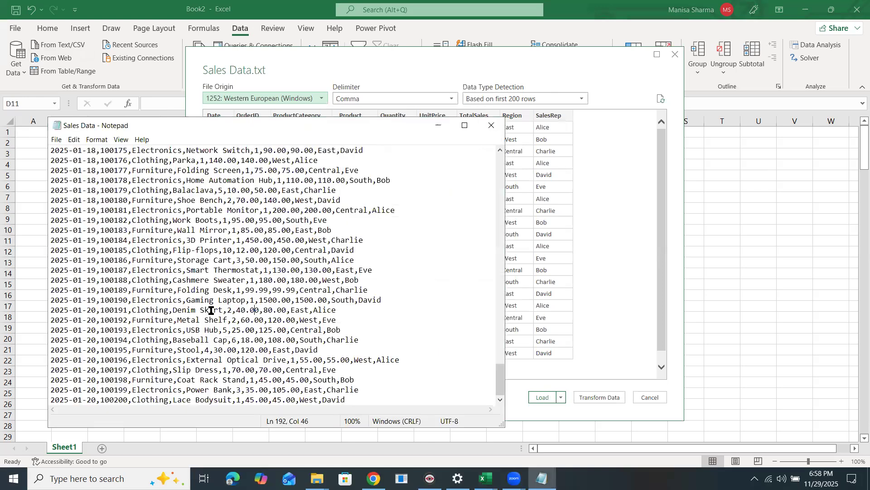
scroll(211, 311, up, 10)
scroll(210, 310, up, 20)
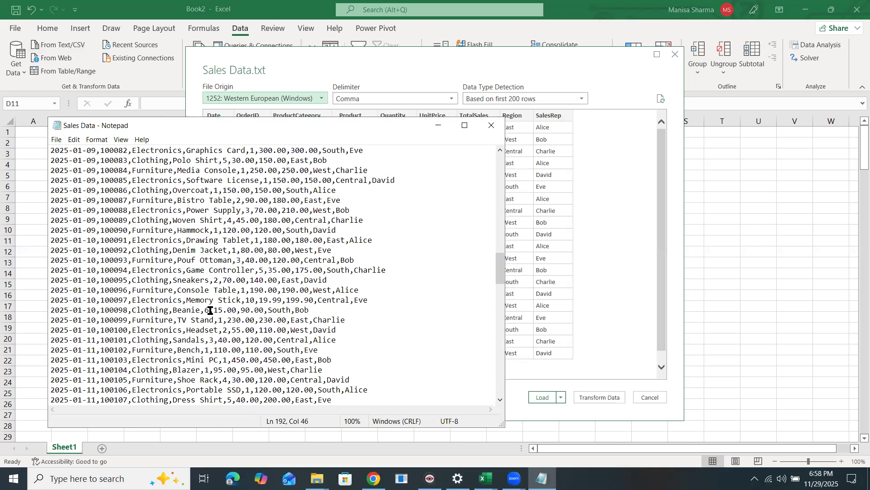
click(466, 114)
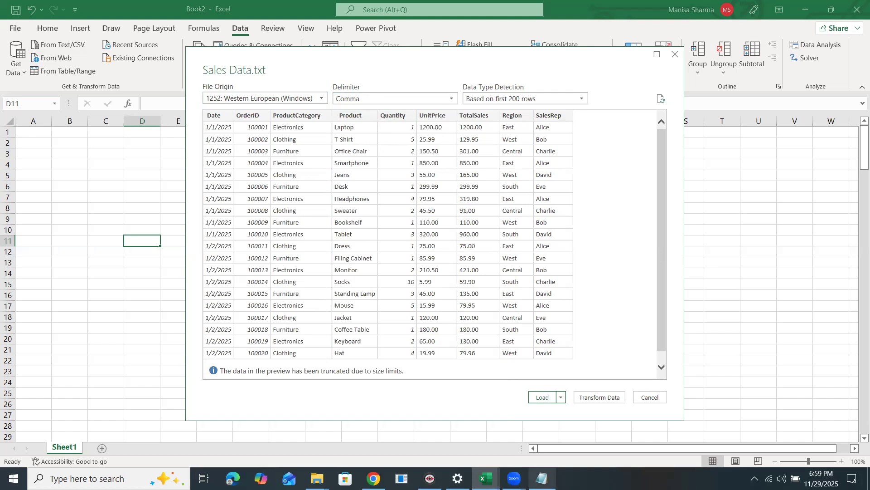
click(541, 479)
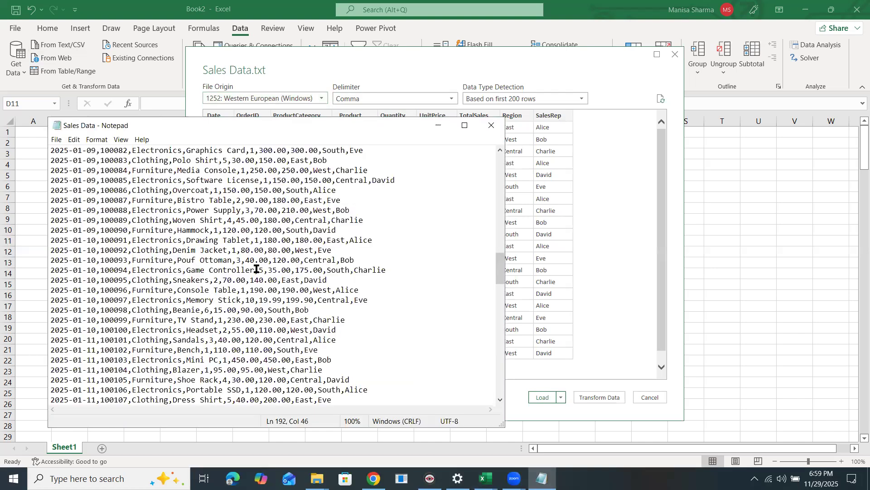
Scroll and highlight raw sales lines in Notepad, then return to the preview's delimiter options.
scroll(254, 281, down, 8)
scroll(317, 249, down, 8)
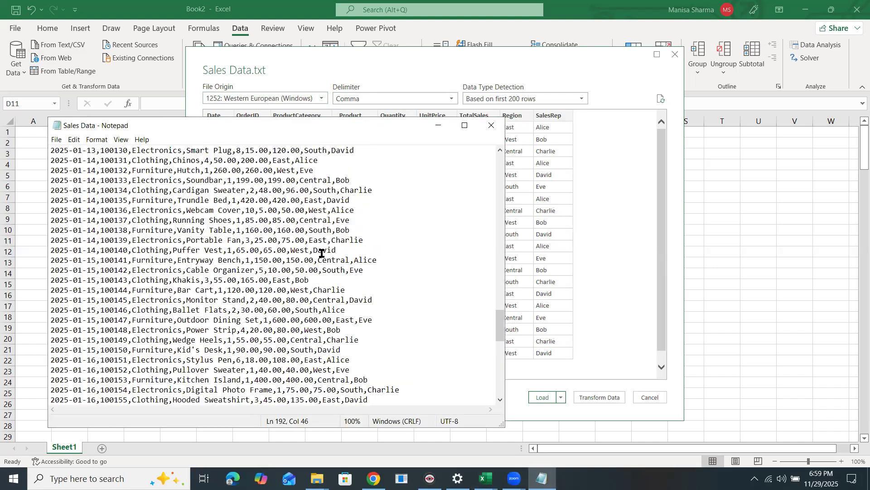
scroll(321, 253, down, 5)
scroll(321, 253, down, 9)
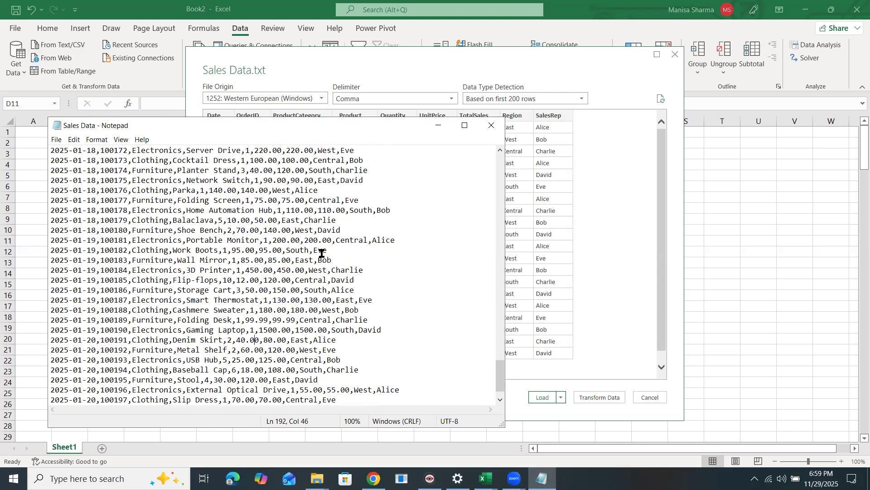
scroll(199, 281, down, 1)
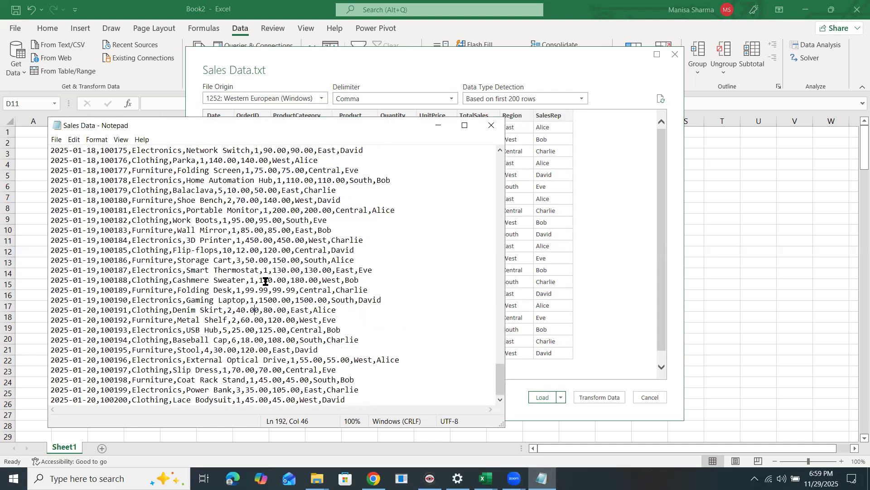
drag(123, 237, 145, 189)
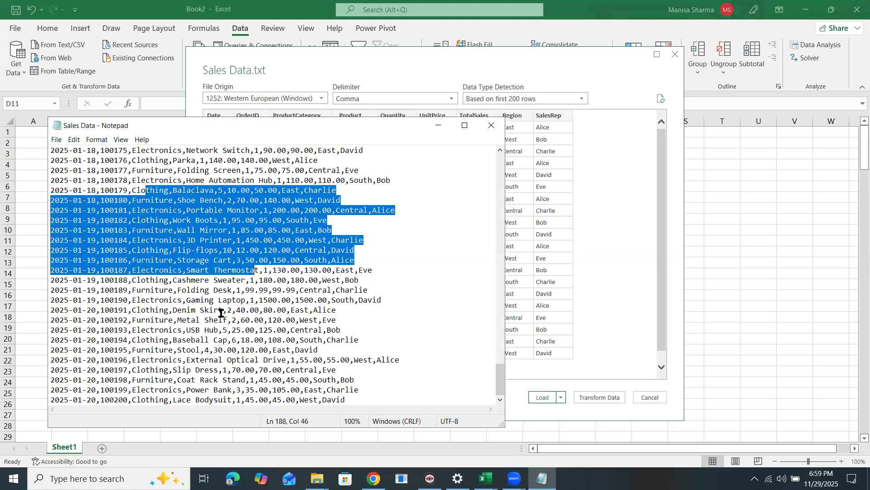
scroll(218, 330, up, 13)
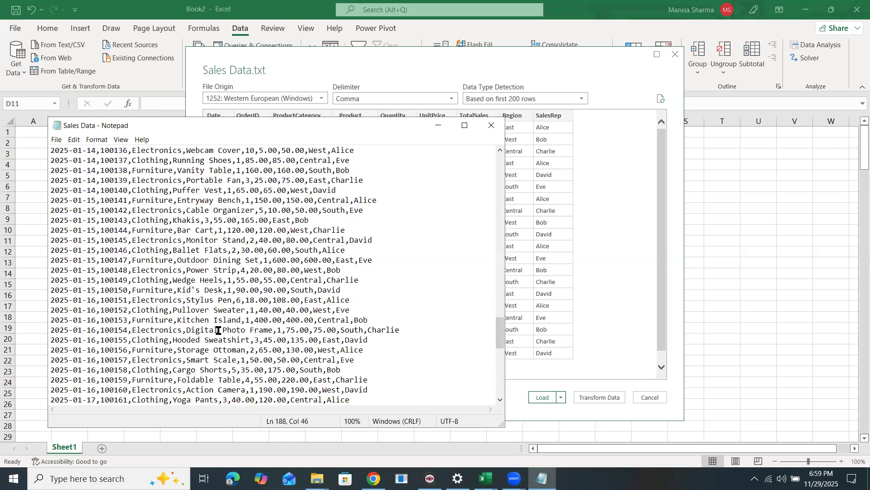
scroll(218, 330, up, 7)
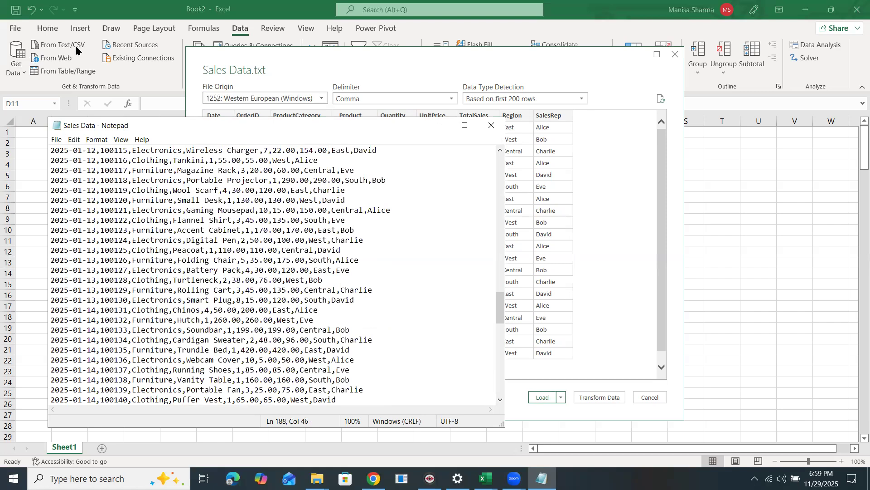
click(303, 67)
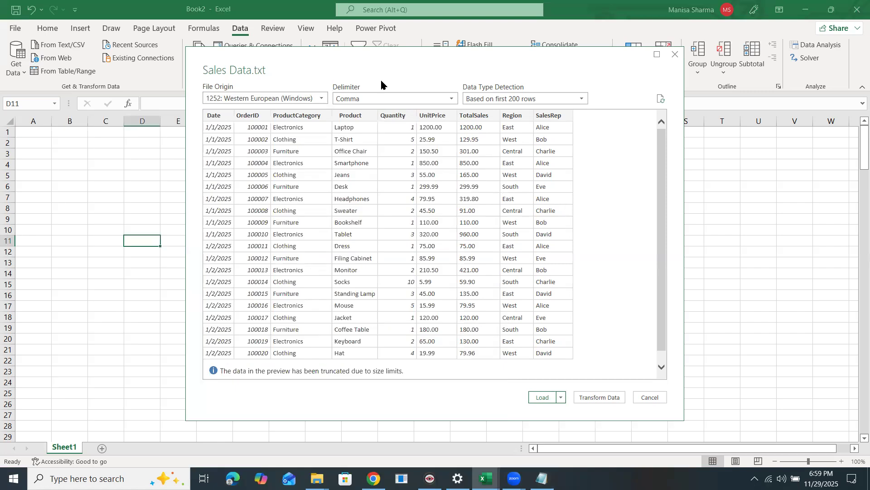
click(380, 101)
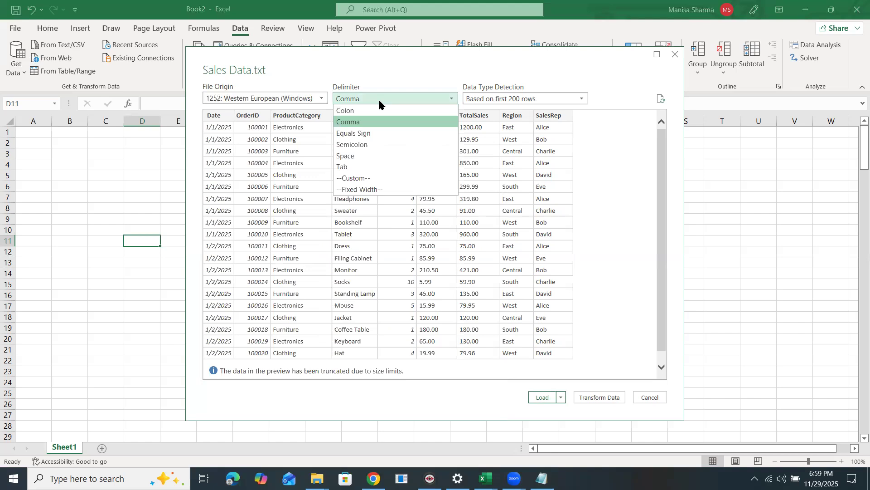
Keep Comma as the delimiter and load Sales Data.txt into Power Query Editor.
click(363, 122)
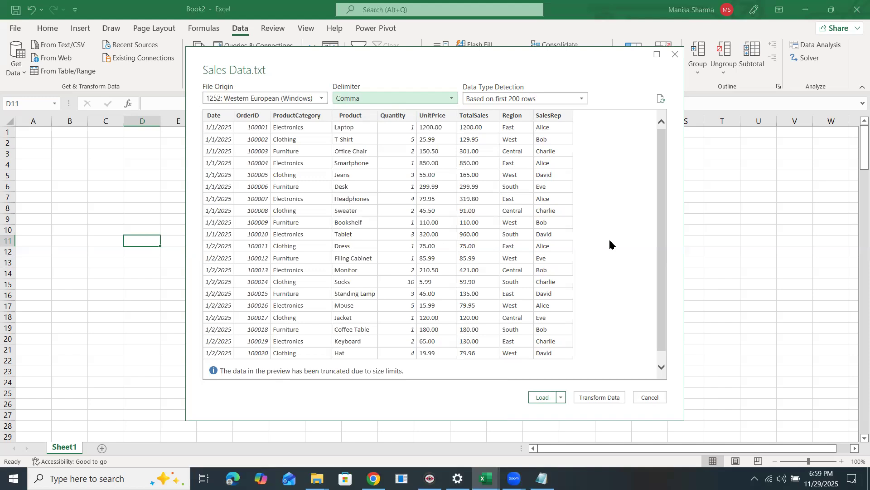
click(599, 398)
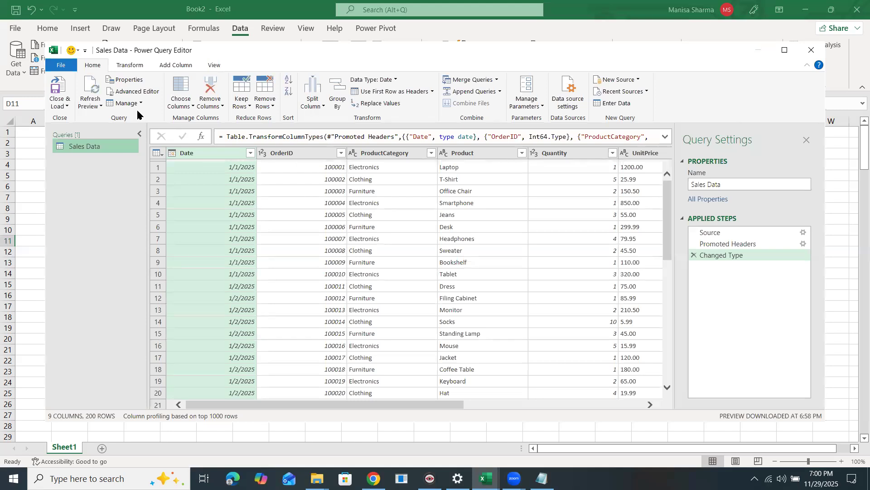
Maximize Power Query Editor and inspect the Sales Data column quality bars.
key(super+Up)
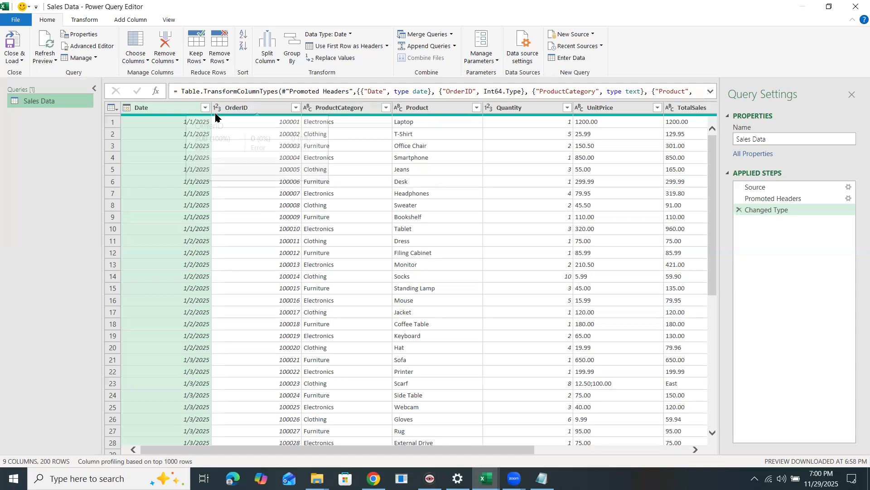
mouse_move(252, 116)
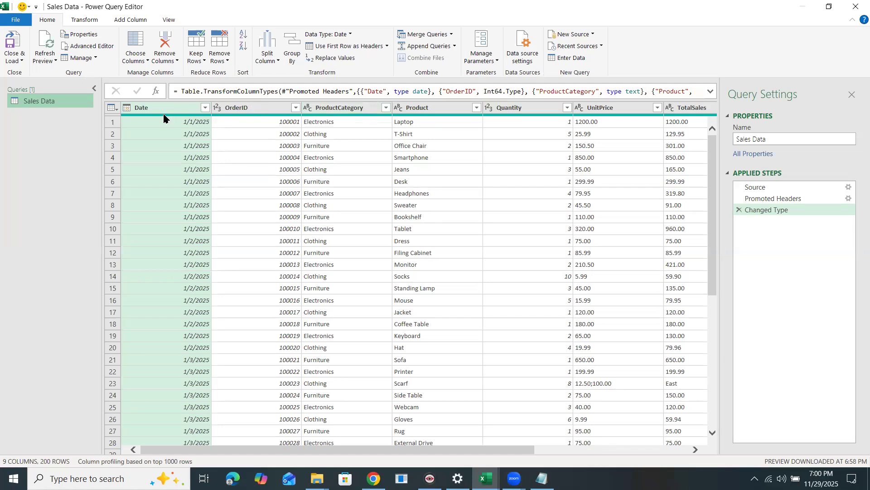
mouse_move(164, 118)
click(694, 450)
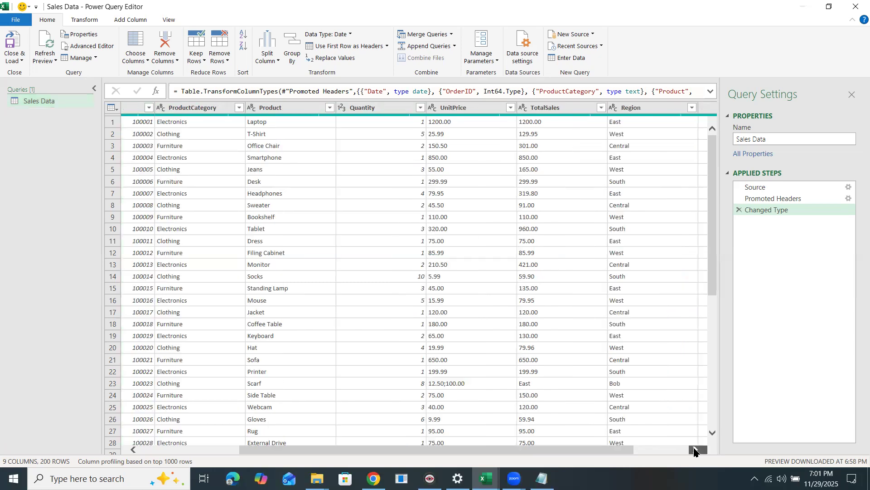
Set the UnitPrice column to Currency, choosing Replace current in Change Column Type.
click(694, 451)
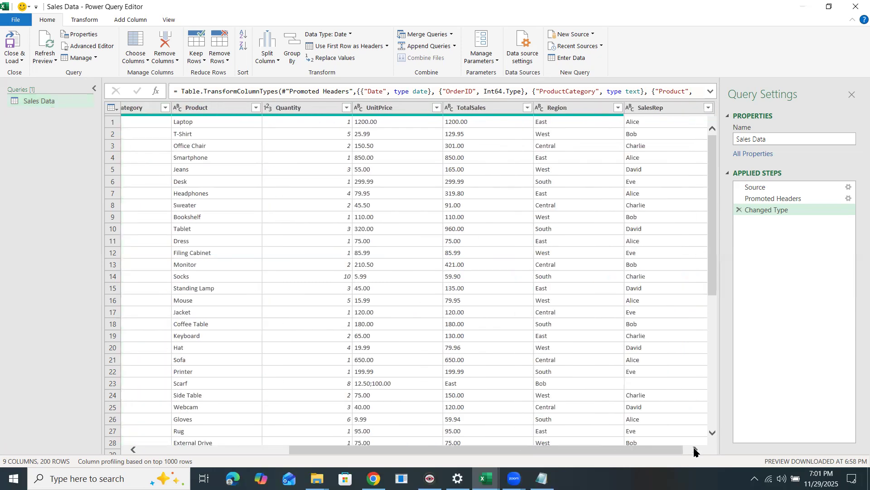
click(349, 110)
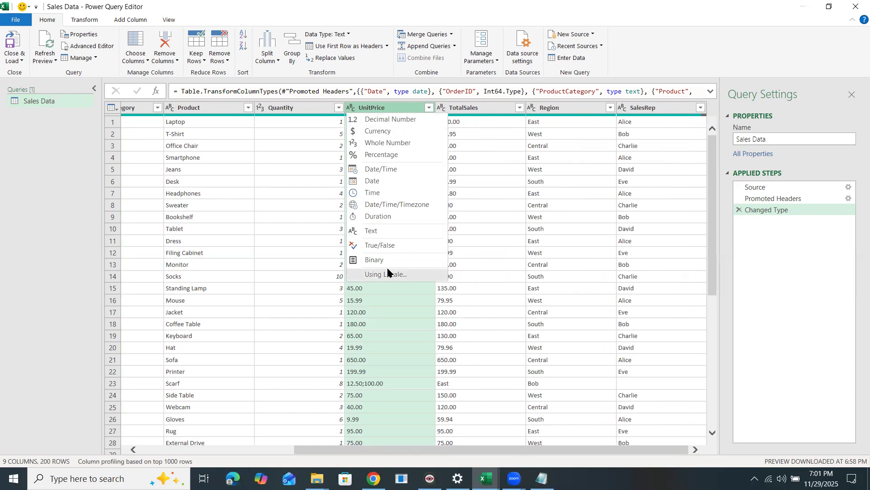
click(391, 130)
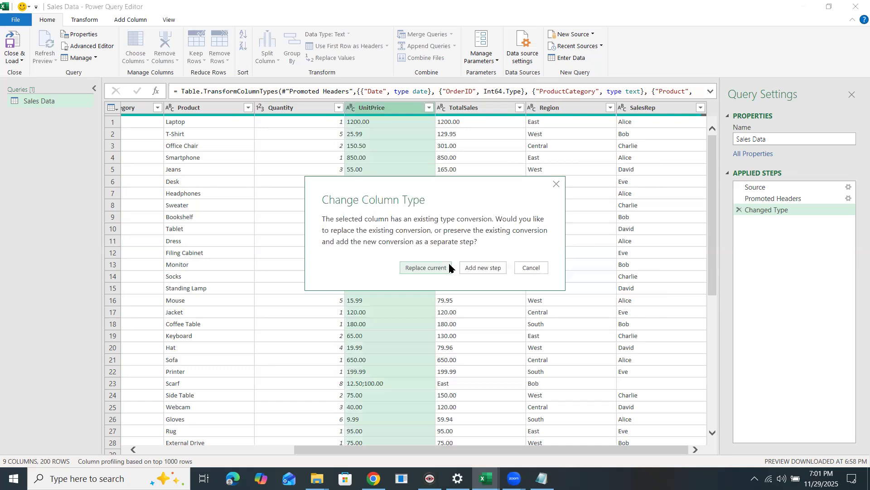
click(427, 268)
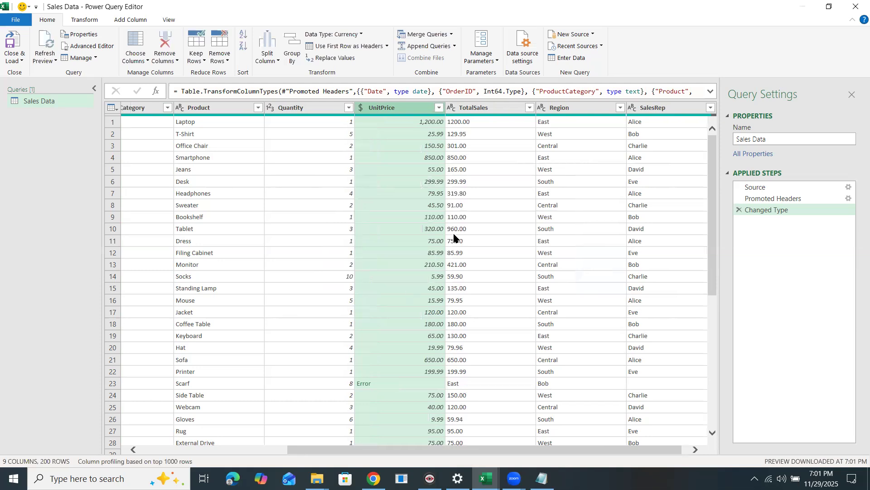
Set the TotalSales column to Currency, choosing Replace current in Change Column Type.
click(451, 109)
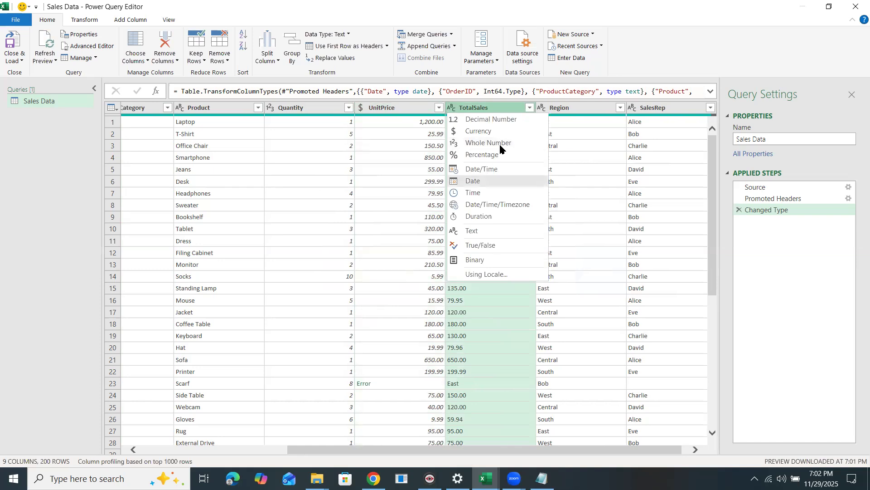
click(487, 132)
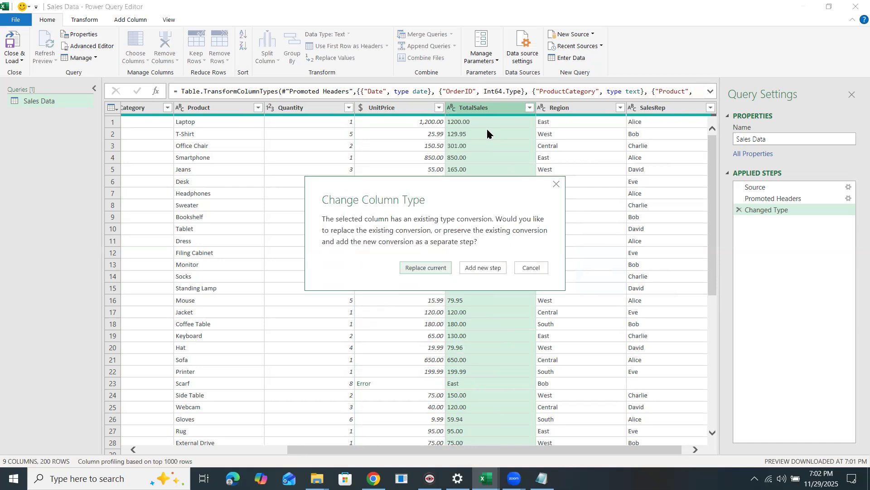
click(432, 269)
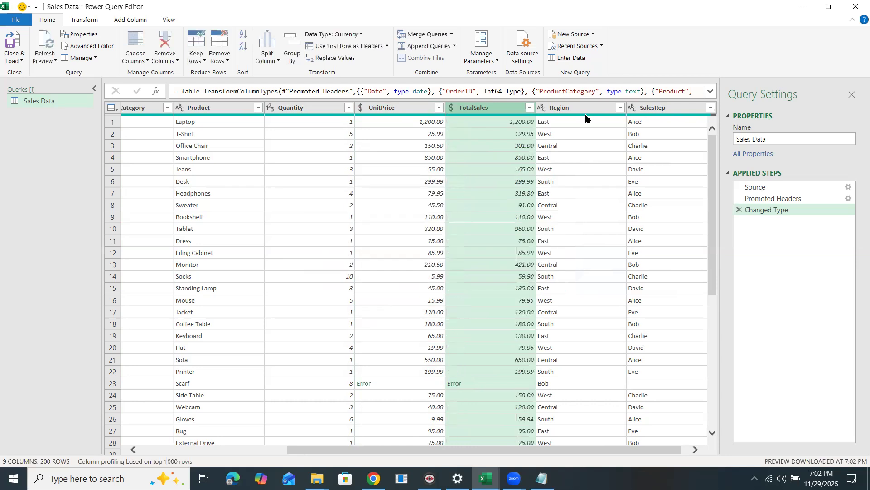
click(696, 450)
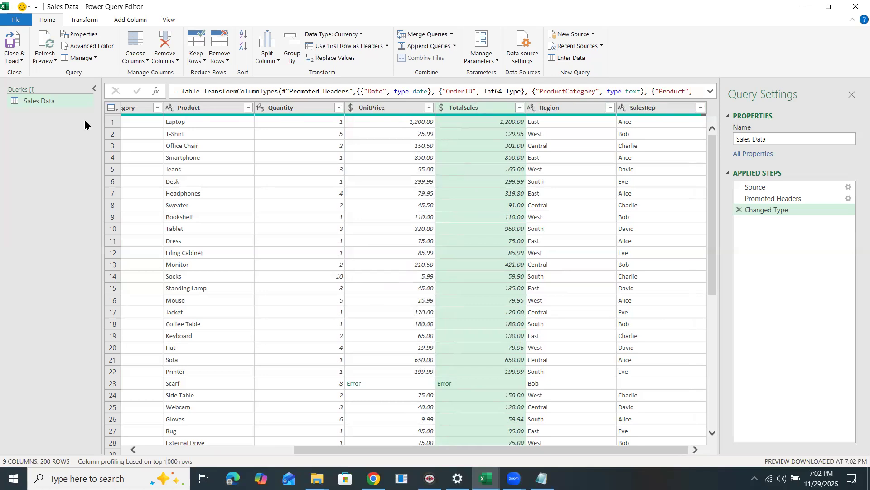
Choose Close & Load to exit Power Query Editor and load the Sales Data query.
click(9, 59)
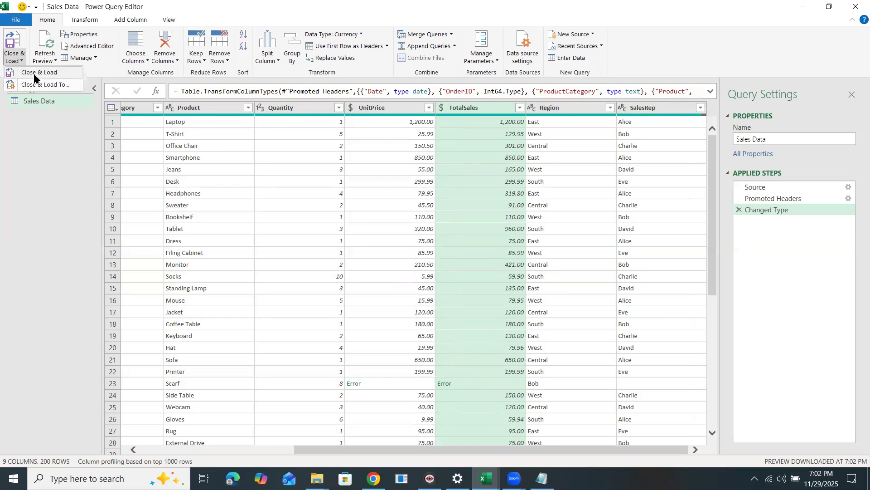
click(34, 74)
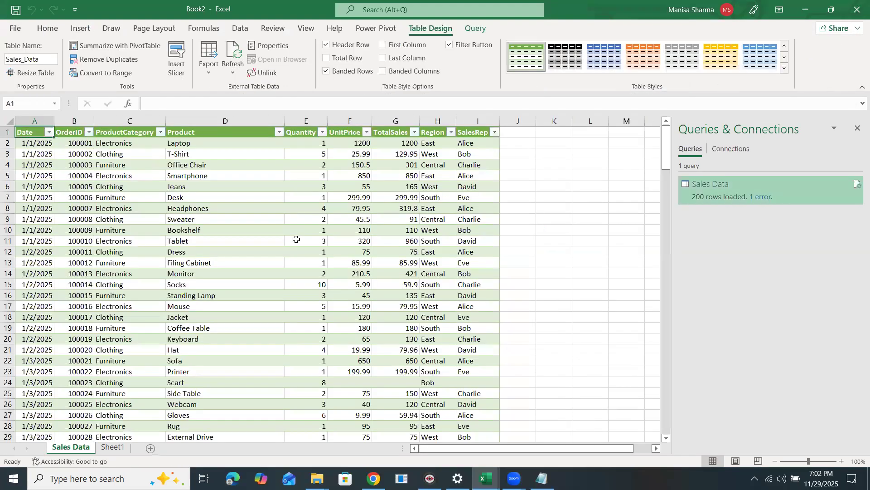
click(290, 240)
scroll(243, 271, down, 5)
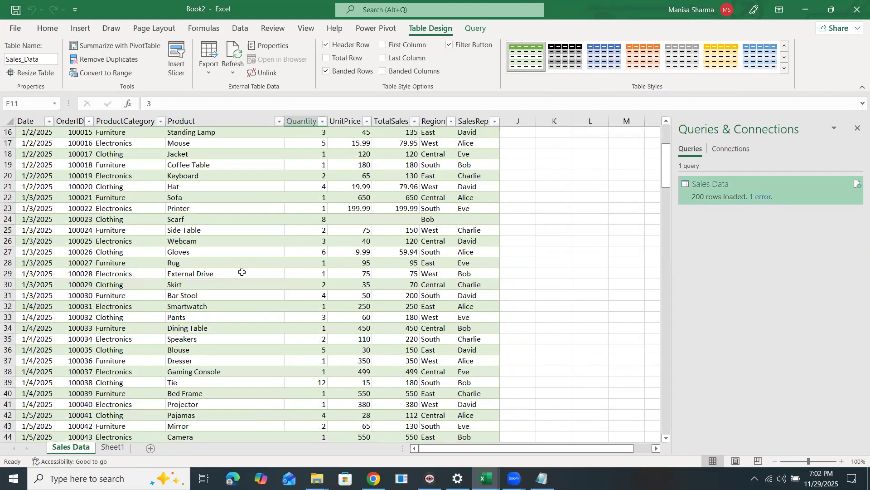
scroll(242, 272, down, 15)
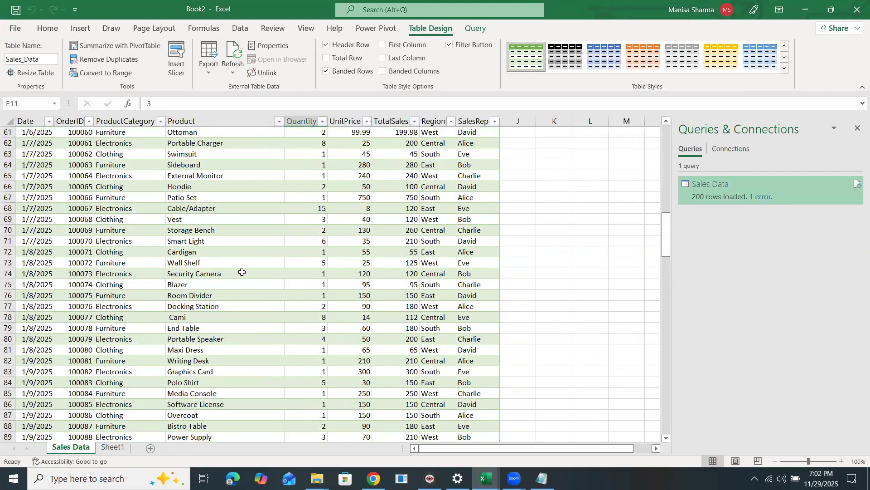
scroll(242, 272, down, 20)
scroll(242, 272, down, 10)
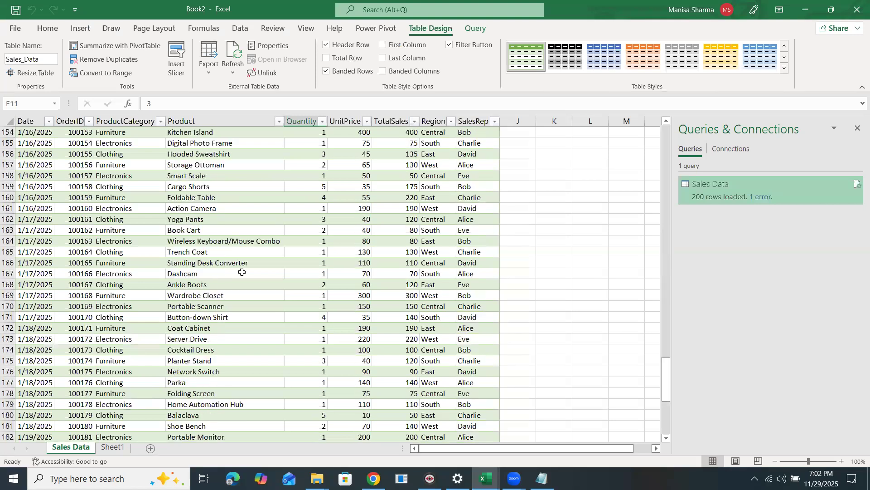
scroll(243, 272, down, 13)
scroll(234, 304, up, 20)
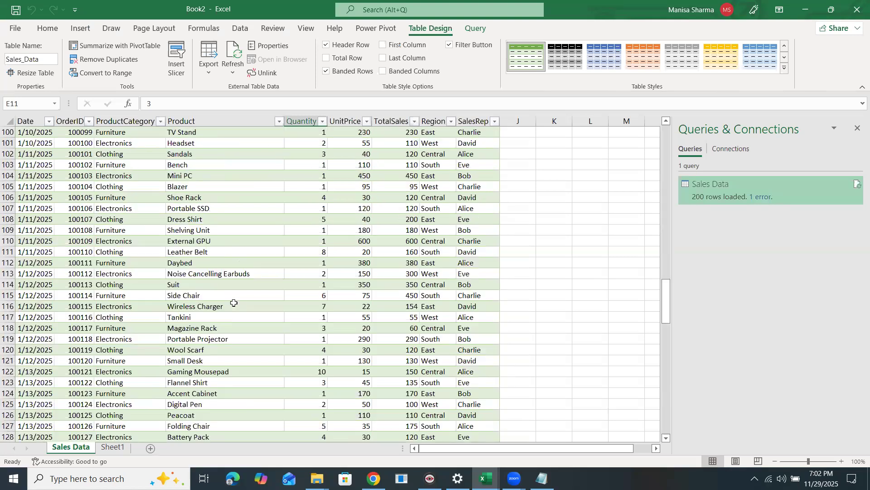
scroll(227, 311, up, 6)
scroll(369, 360, up, 16)
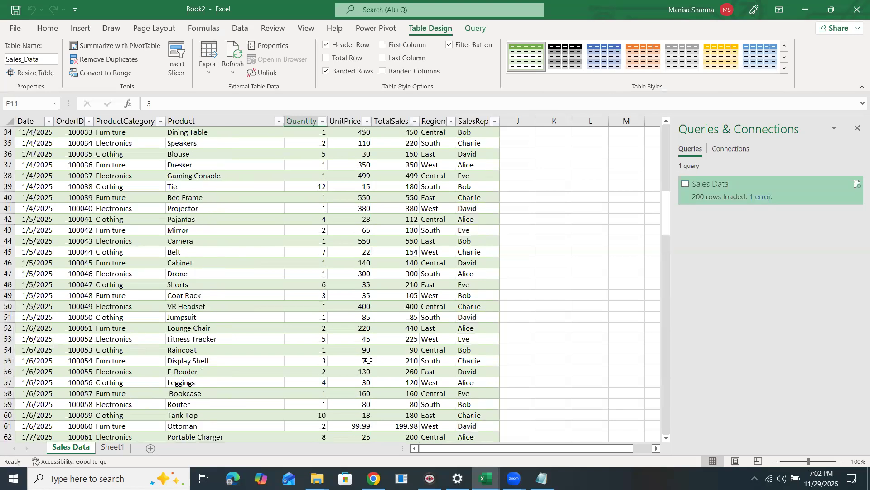
scroll(369, 359, up, 7)
scroll(370, 360, up, 4)
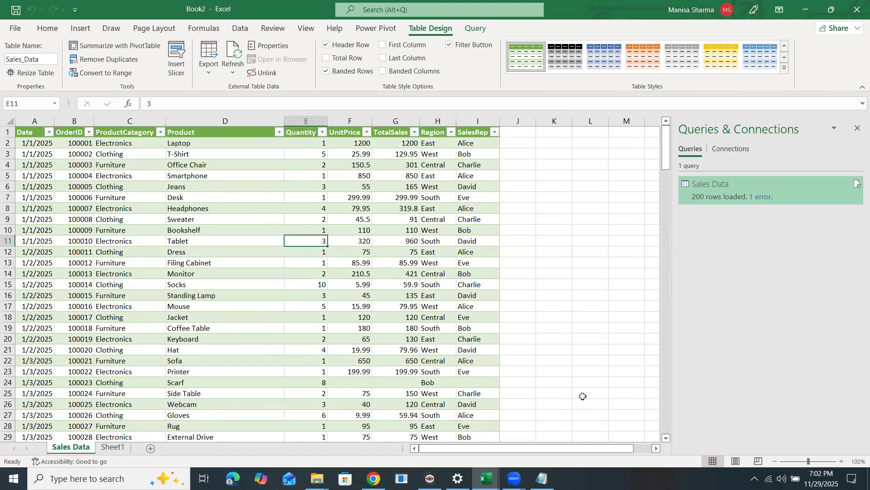
scroll(578, 396, down, 1)
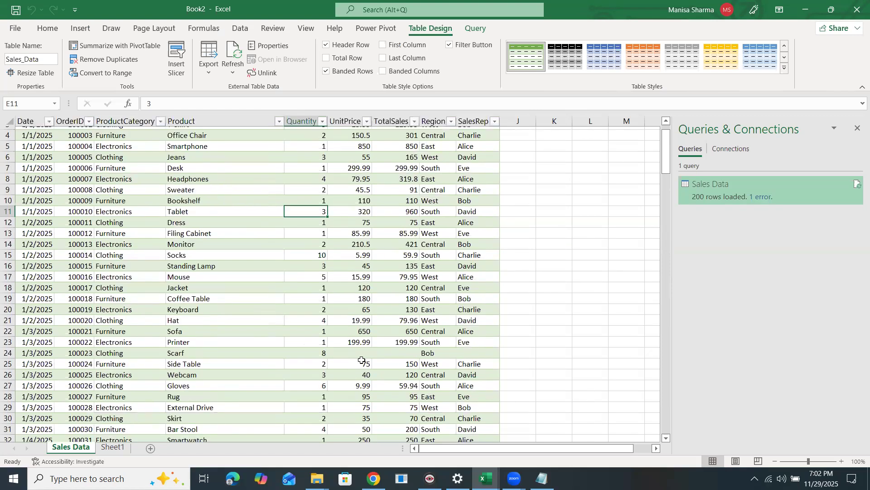
scroll(362, 290, down, 2)
drag(358, 283, 482, 290)
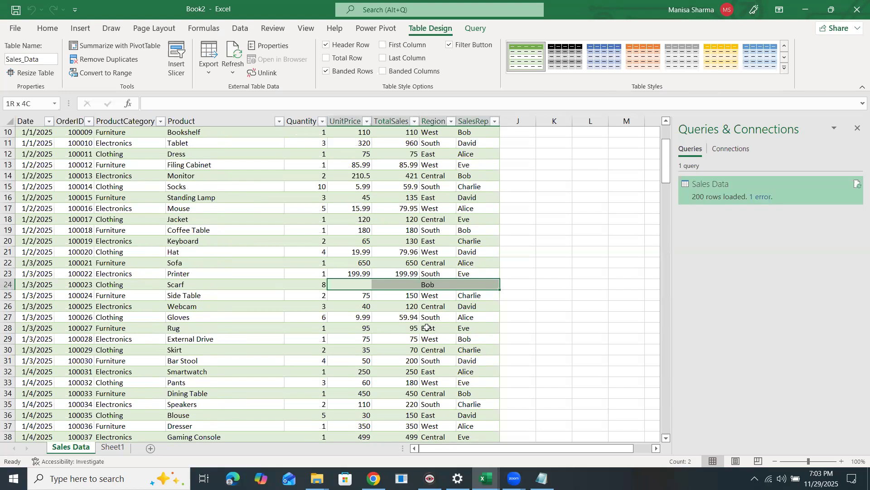
scroll(426, 327, down, 10)
scroll(427, 327, down, 12)
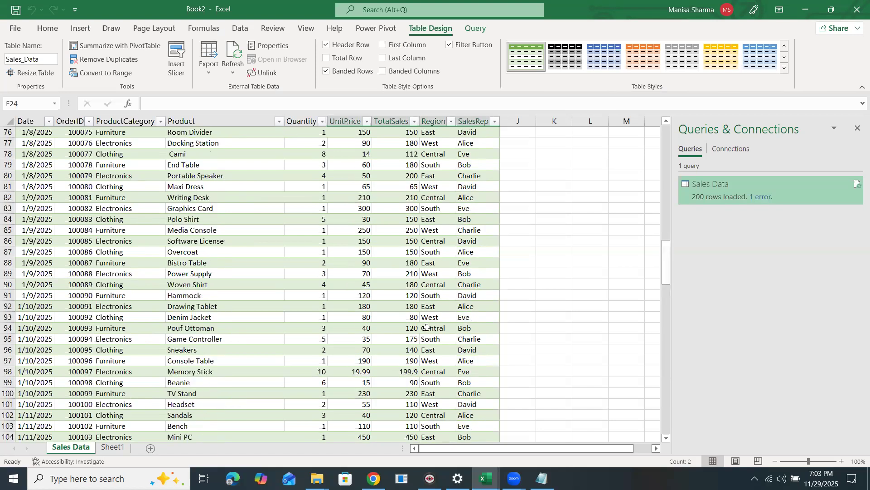
scroll(427, 327, down, 4)
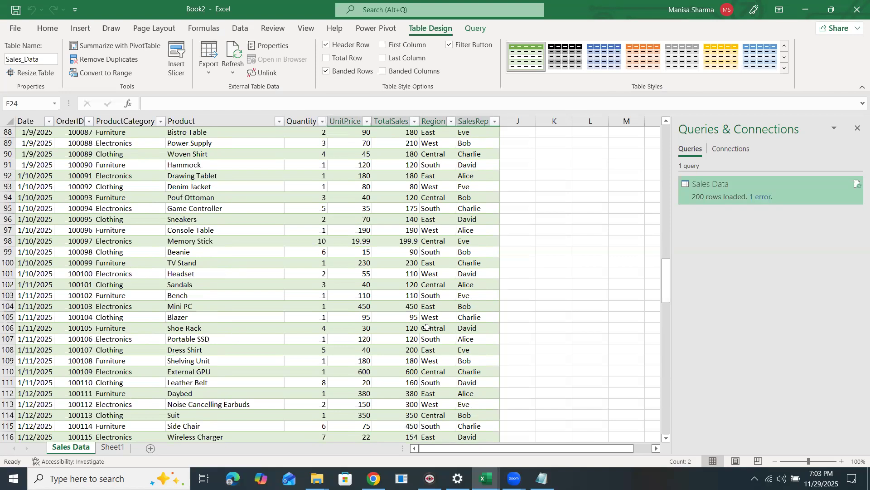
scroll(425, 355, down, 7)
scroll(426, 356, down, 9)
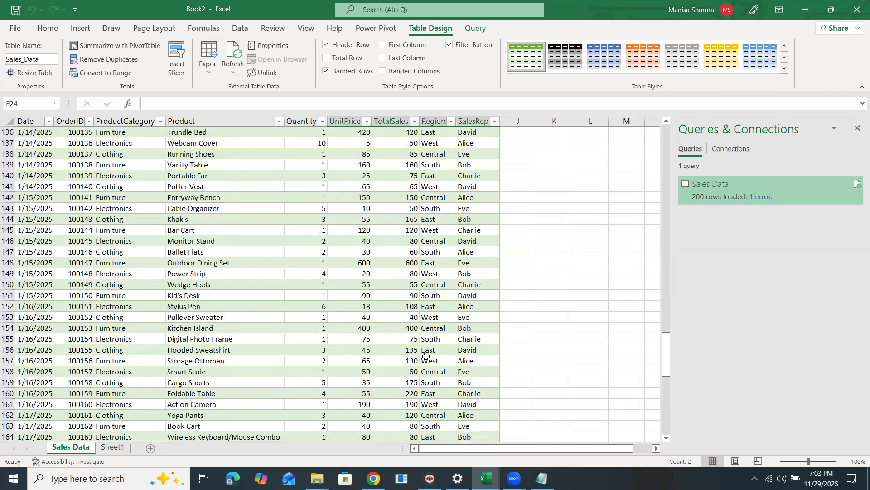
scroll(425, 356, down, 15)
scroll(426, 358, up, 18)
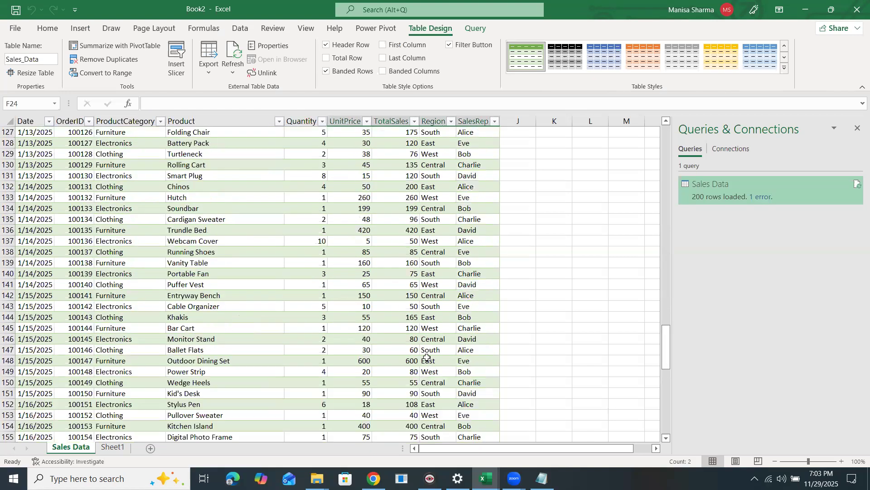
scroll(427, 358, up, 20)
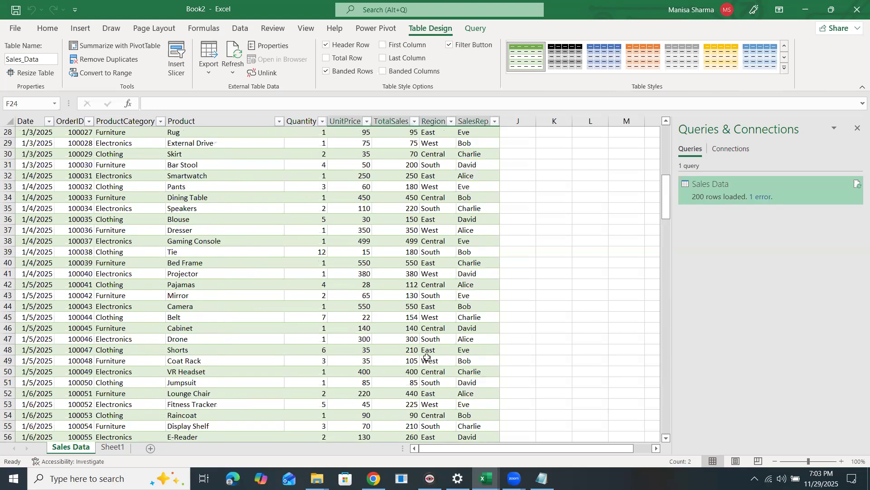
scroll(356, 321, up, 8)
Check UnitPrice 19.99, the broken Scarf row and Webcam/Gloves cells, then show the Data ribbon.
click(359, 319)
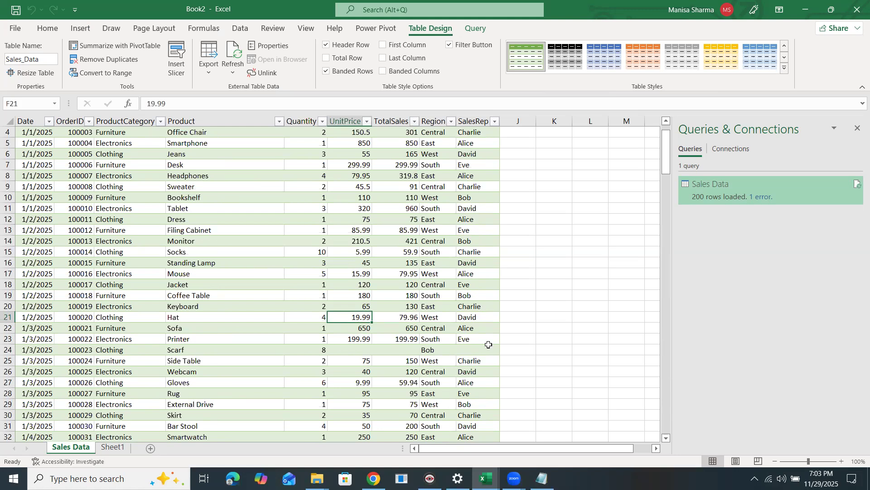
scroll(440, 333, down, 3)
drag(368, 248, 490, 251)
mouse_move(245, 290)
mouse_down()
mouse_move(234, 272)
mouse_move(232, 292)
mouse_up()
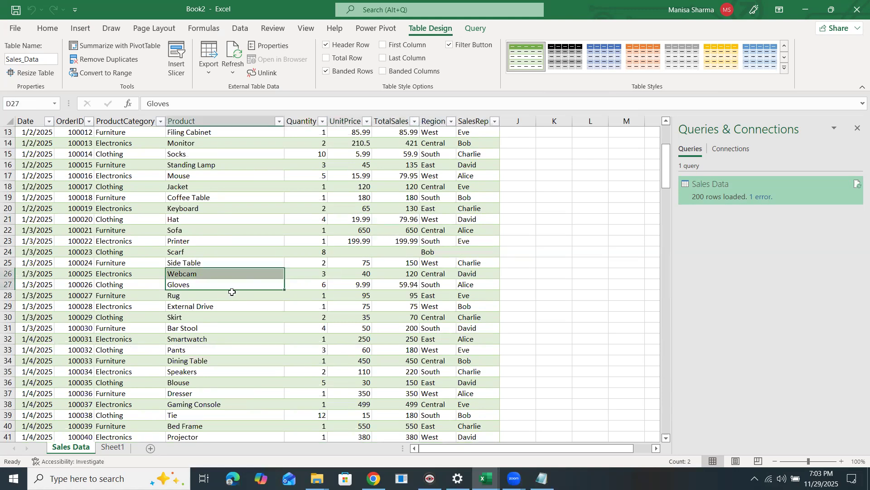
click(240, 28)
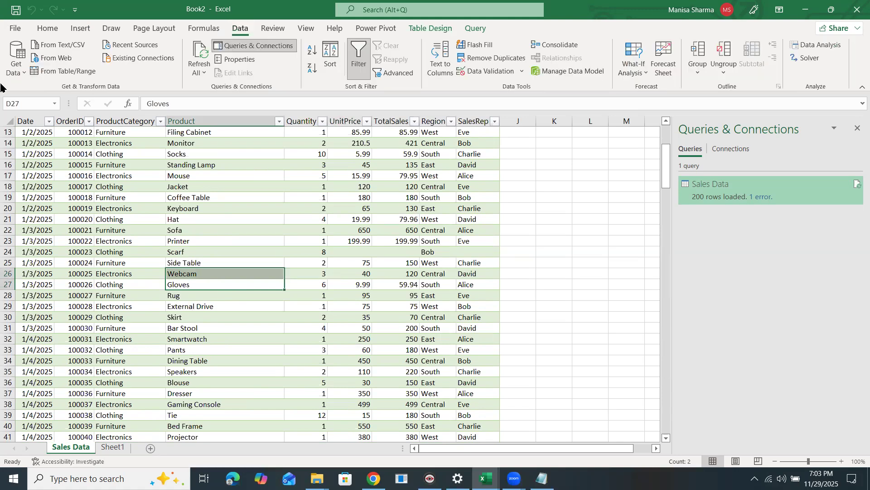